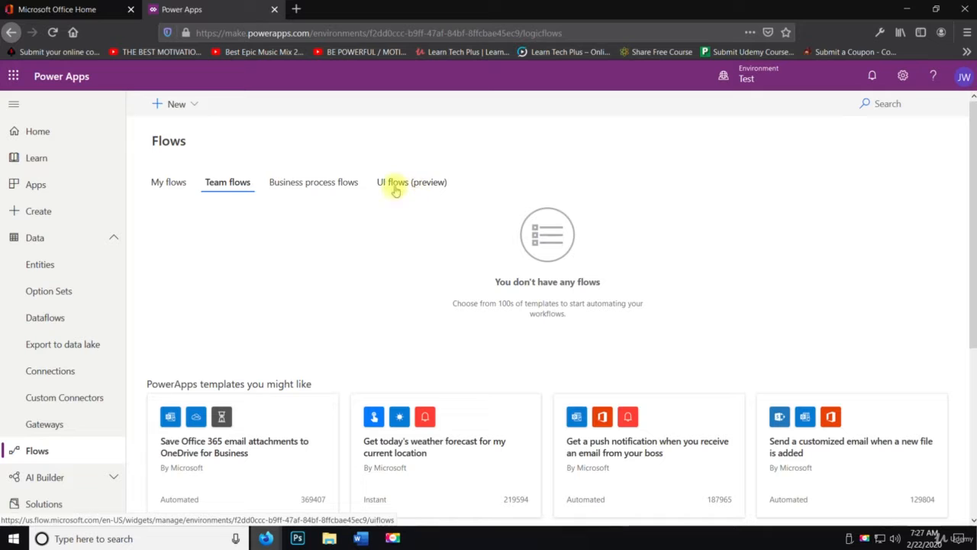
Step: Open the list of entities and examine the fields required for a new entity, without creating one
click(41, 265)
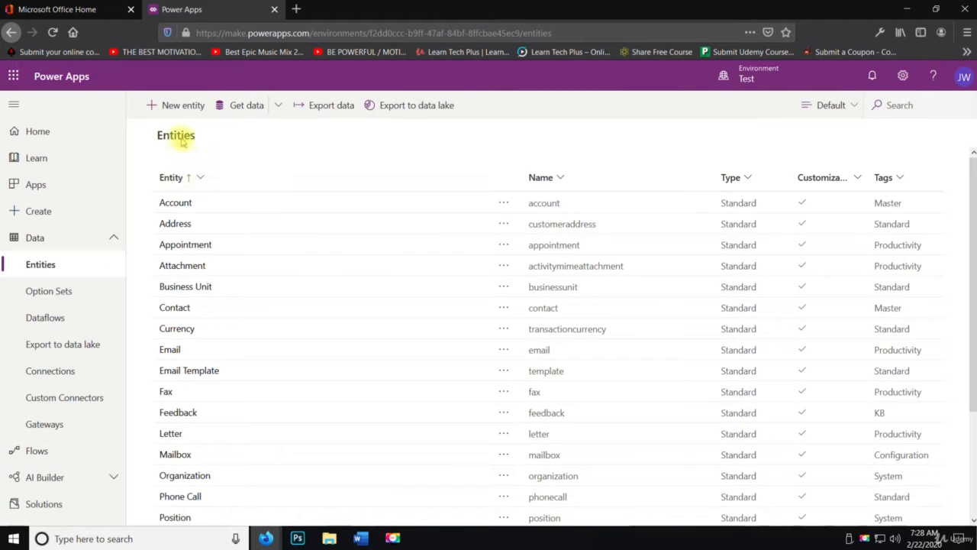
click(170, 106)
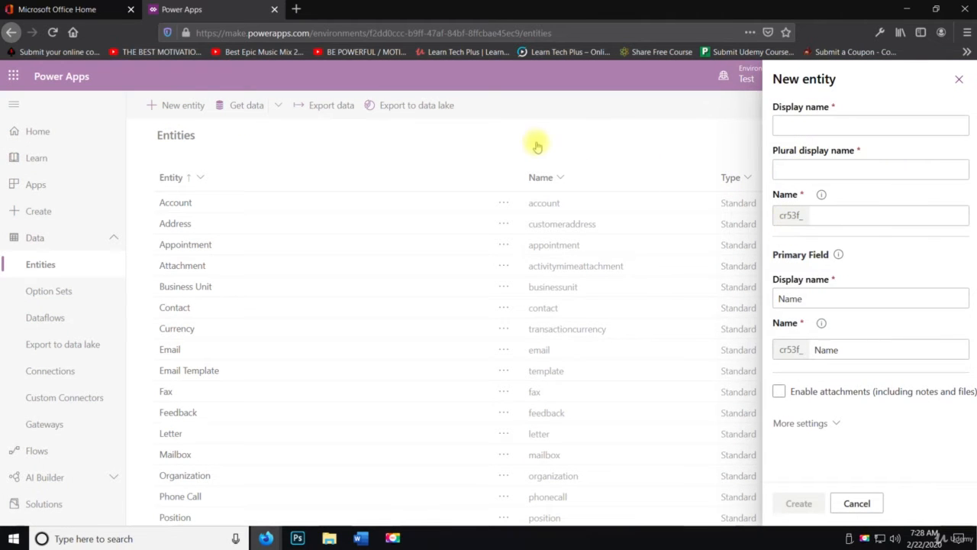
click(512, 138)
Step: Examine the data sources offered for entity data, category by category, and the variants of the Get data command
click(236, 107)
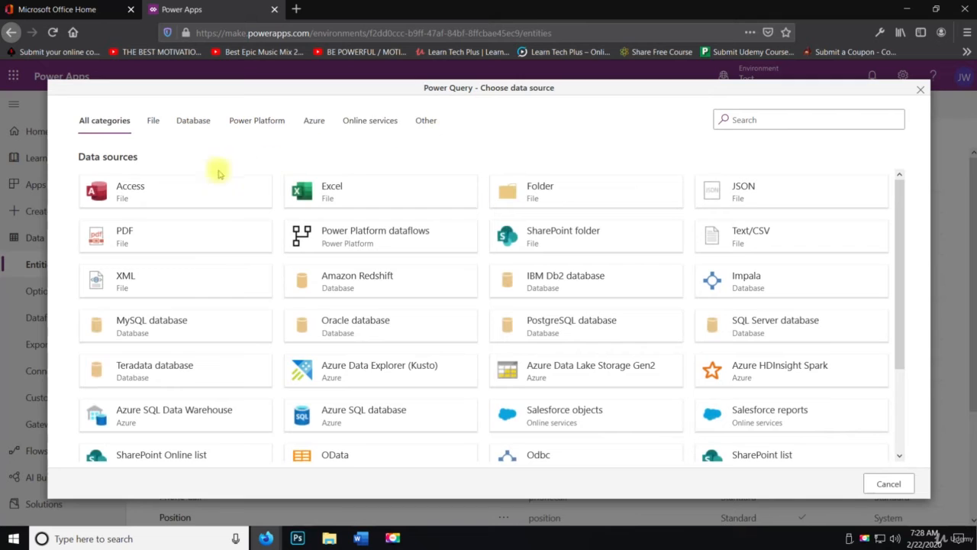
click(153, 124)
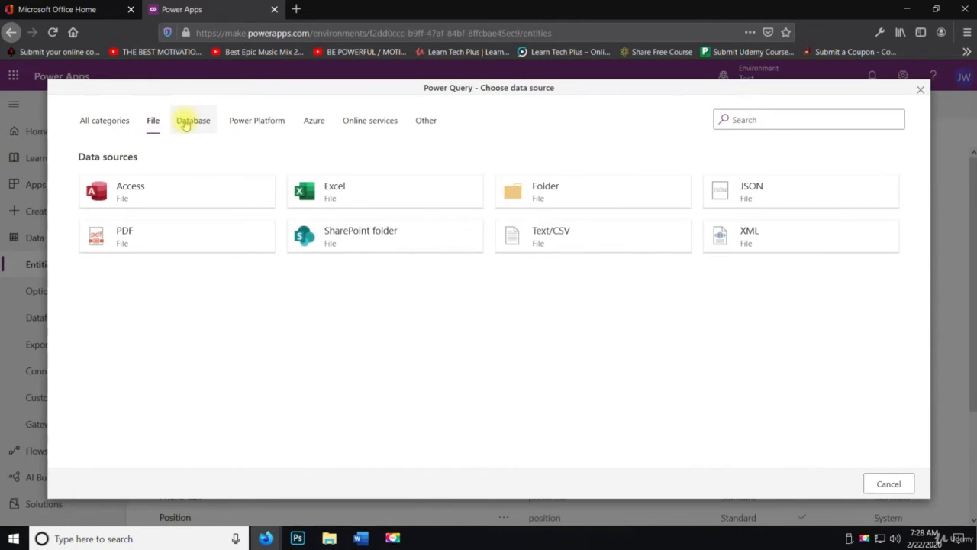
click(187, 124)
click(248, 129)
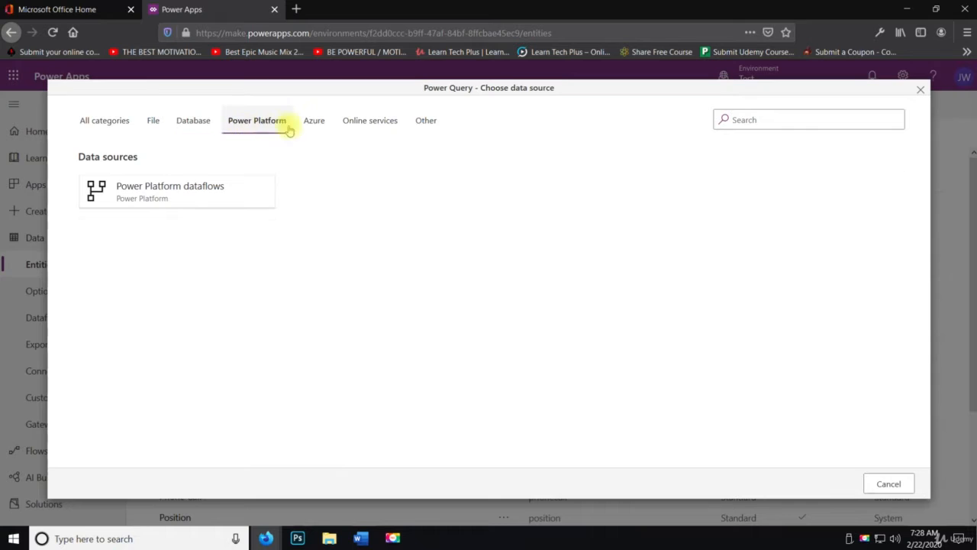
click(329, 126)
click(353, 128)
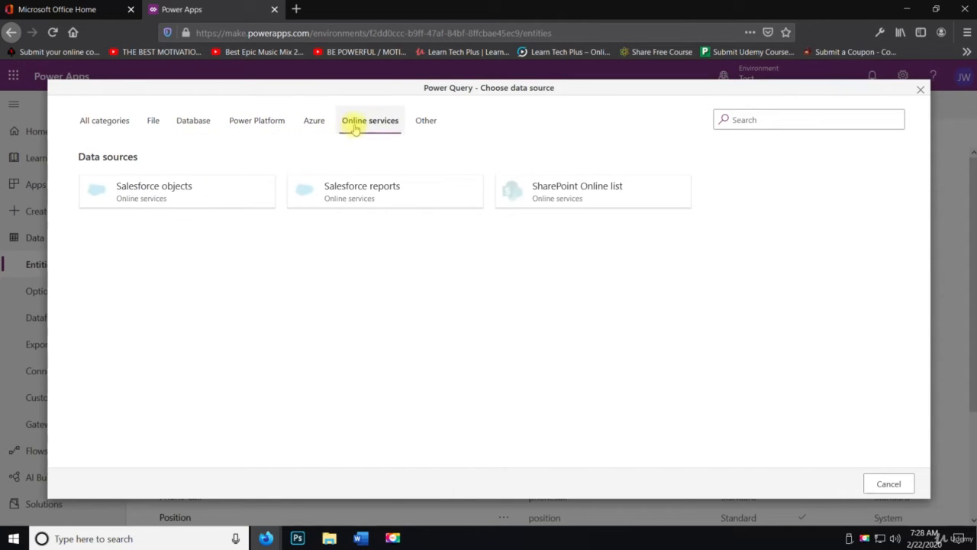
click(420, 130)
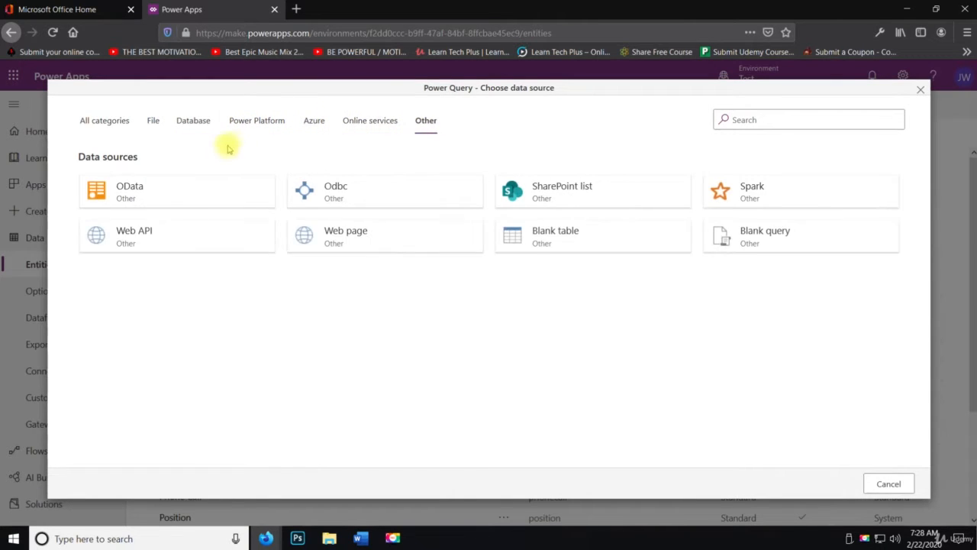
click(197, 130)
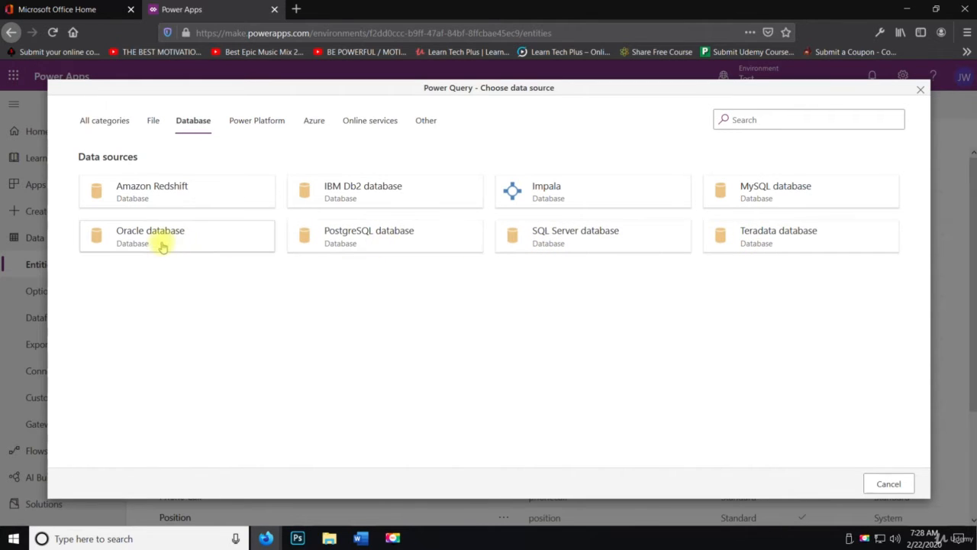
click(886, 483)
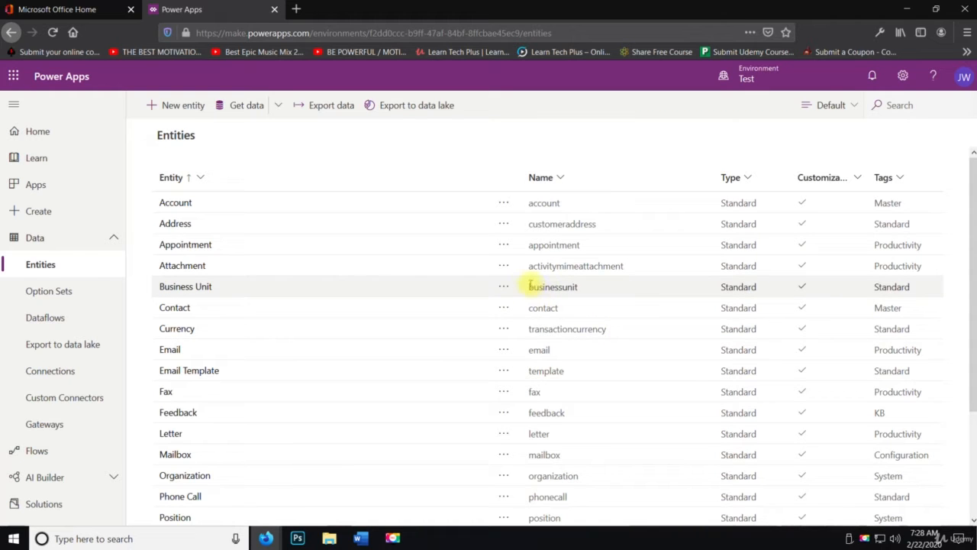
click(280, 107)
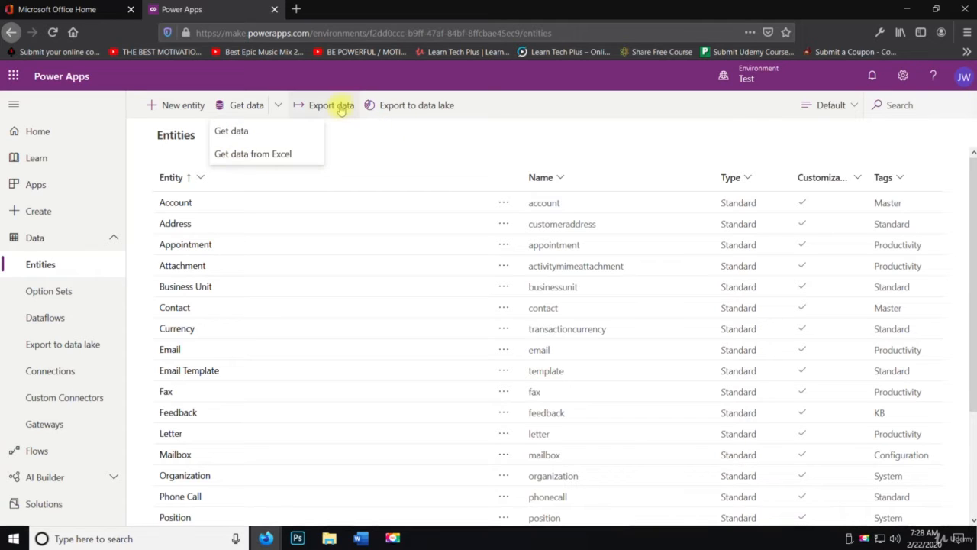
click(400, 130)
Step: Open the option sets and examine the form for a new option set, without saving one
click(72, 294)
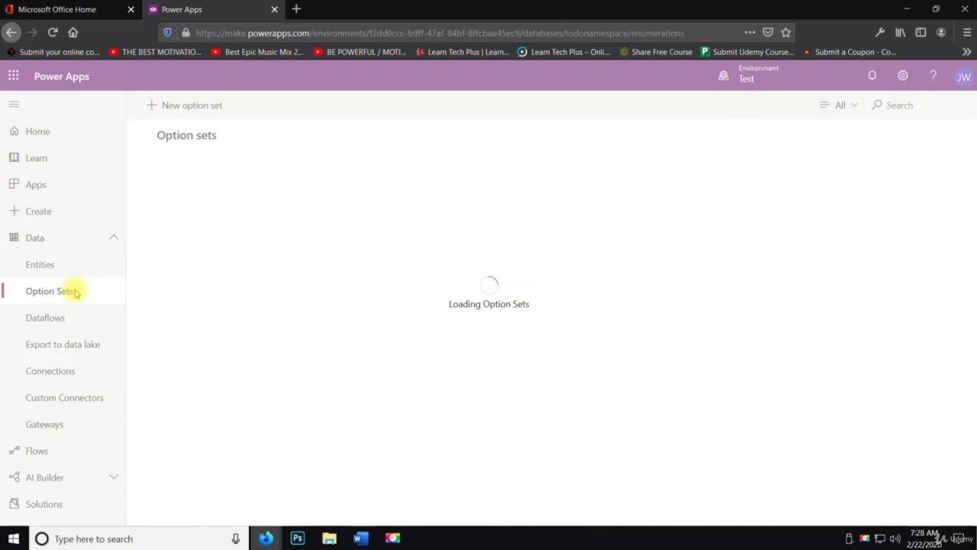
click(197, 105)
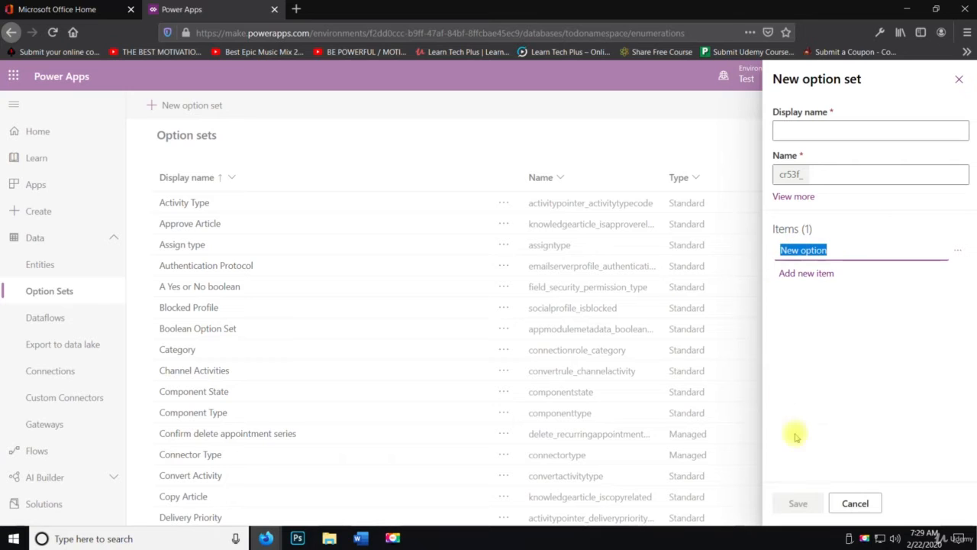
click(856, 504)
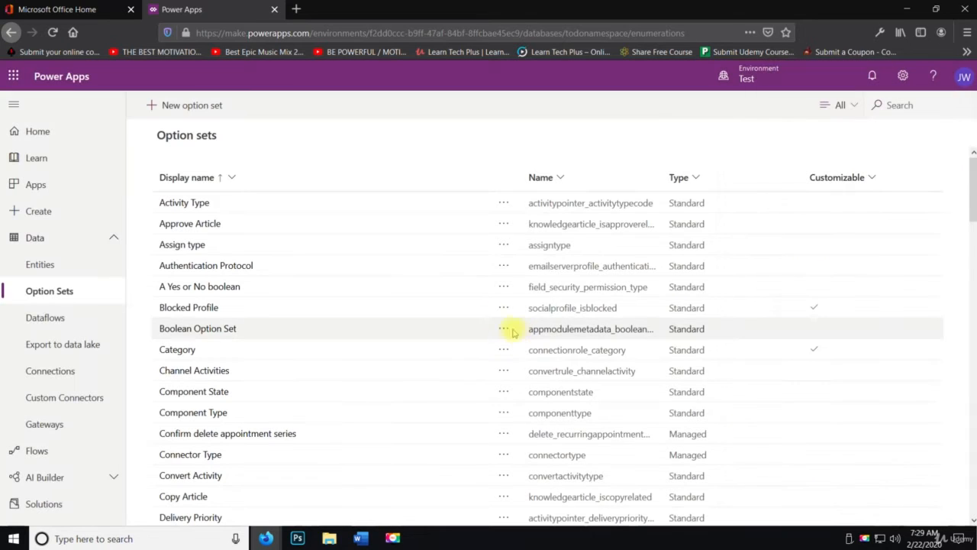
Step: Create a new dataflow named Test, leaving the analytical entities option off
click(97, 319)
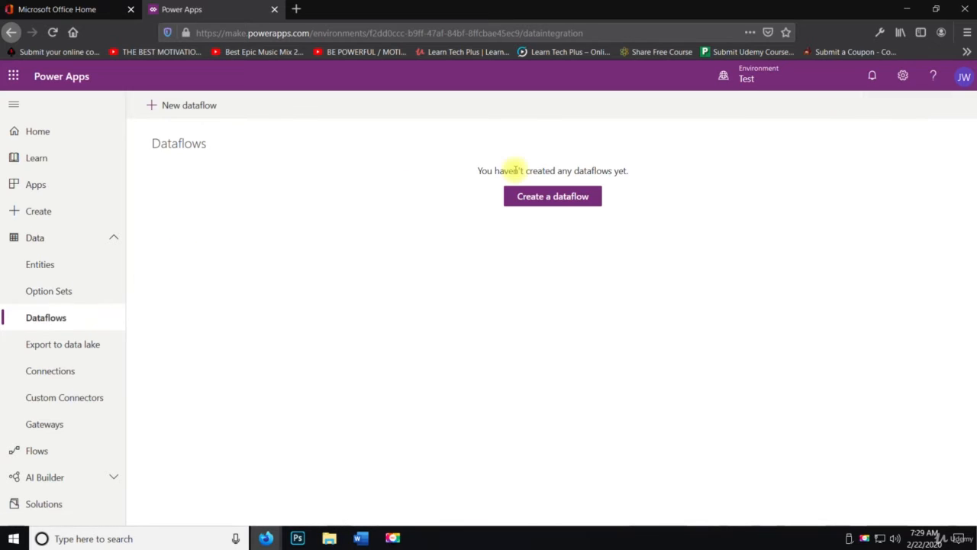
click(564, 198)
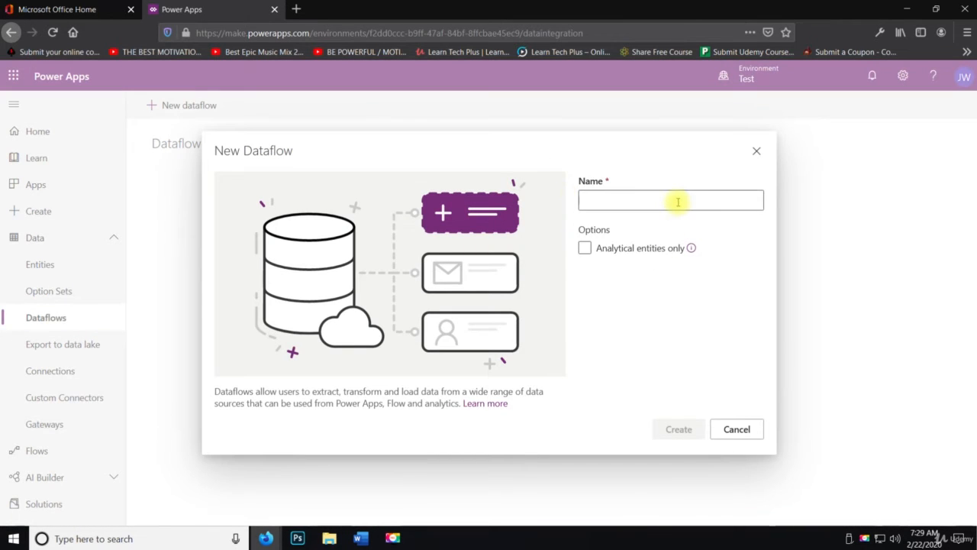
click(679, 202)
text(Test)
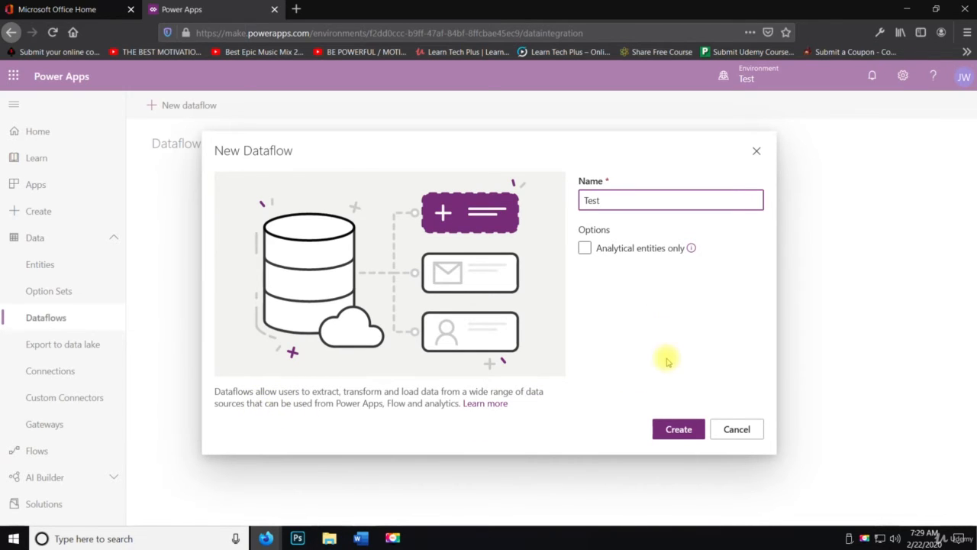
click(679, 428)
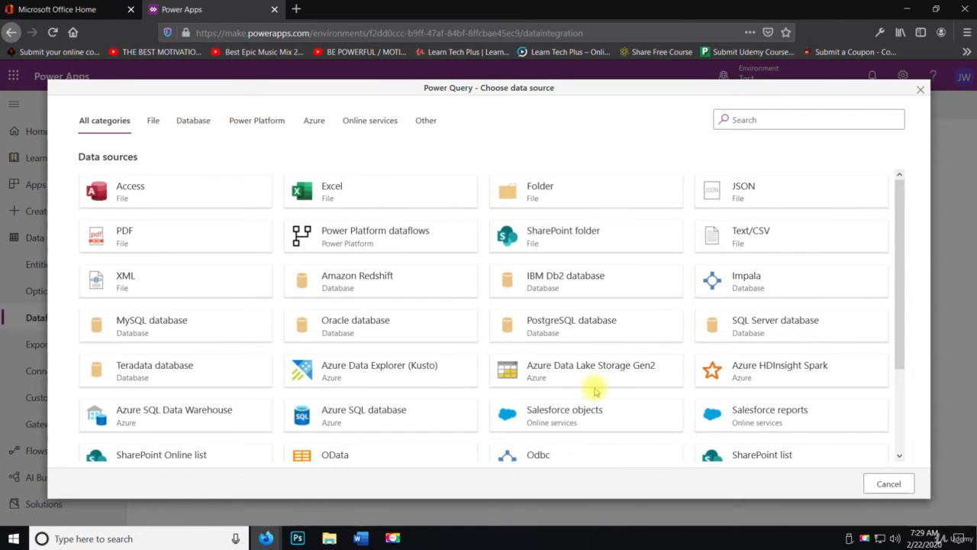
Step: Try to browse OneDrive for an Excel file as the dataflow's source, and check the signed-in account after cancelling
click(394, 191)
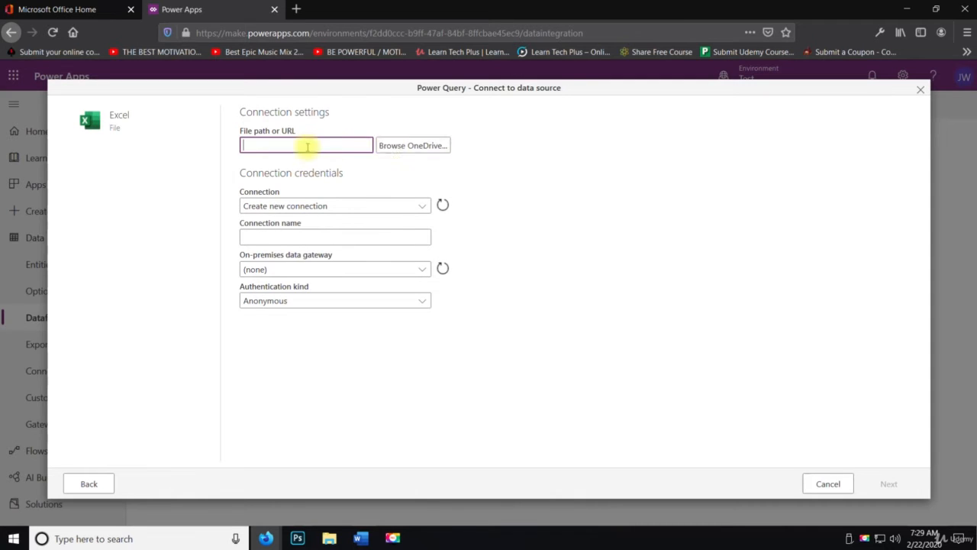
click(394, 146)
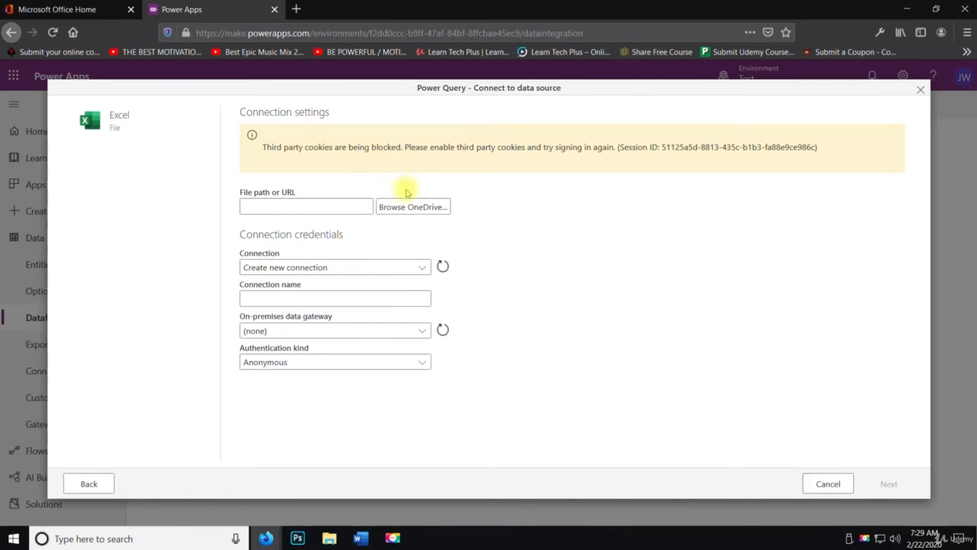
click(413, 206)
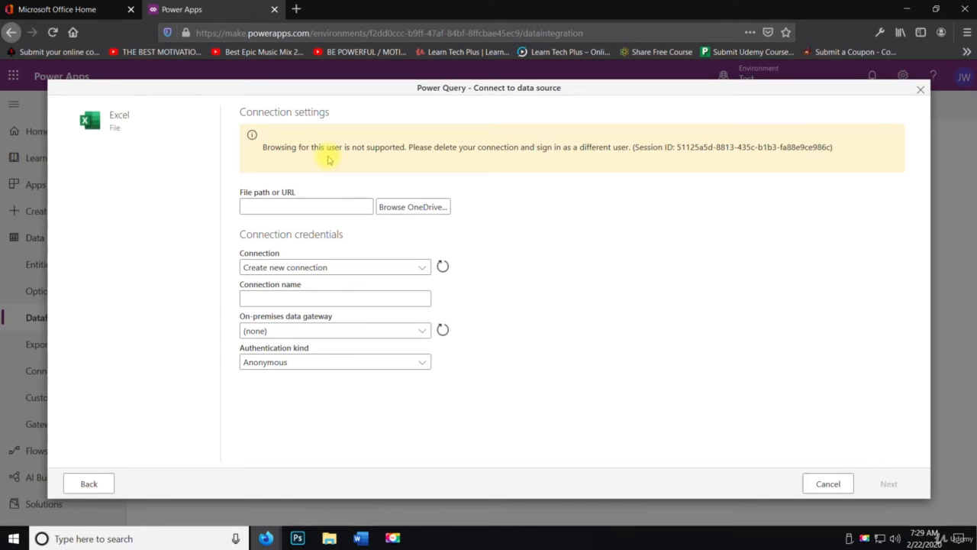
click(828, 483)
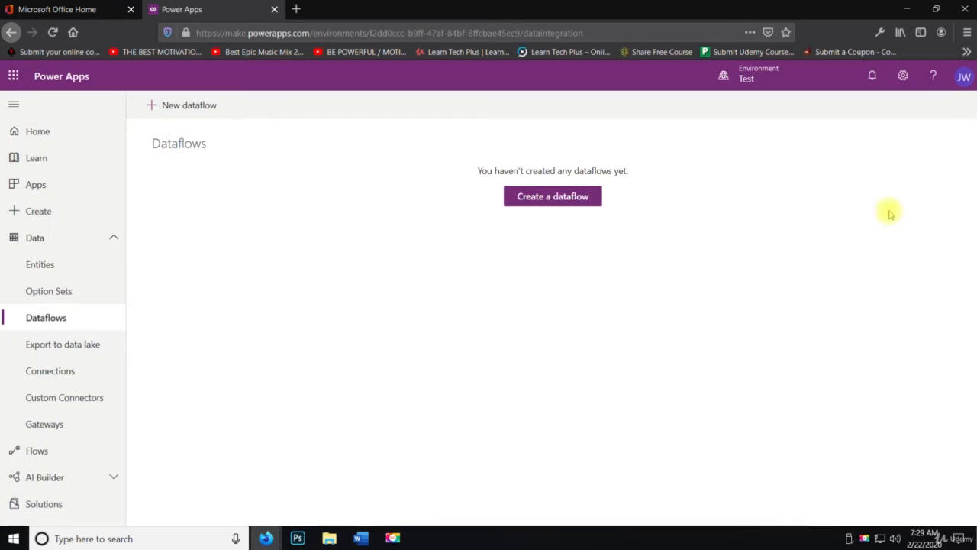
click(963, 78)
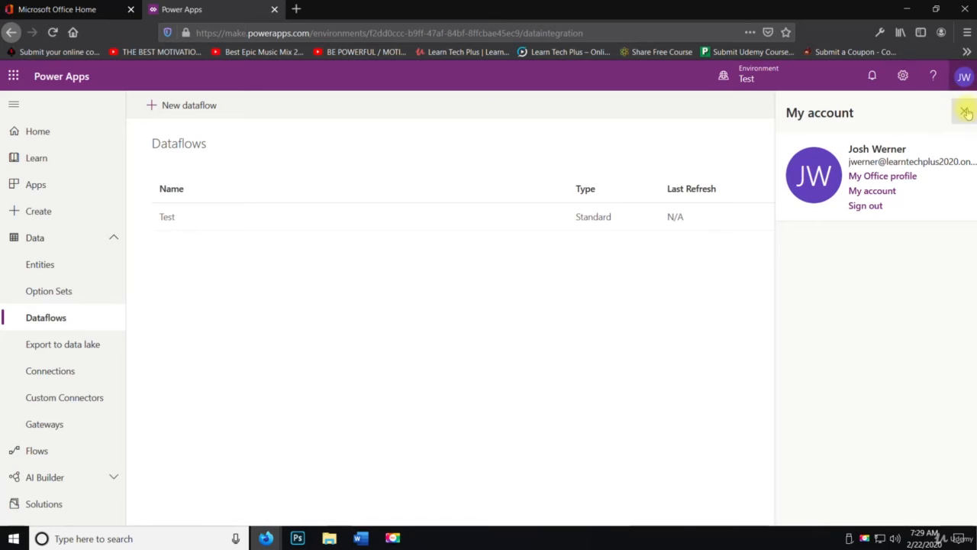
click(964, 110)
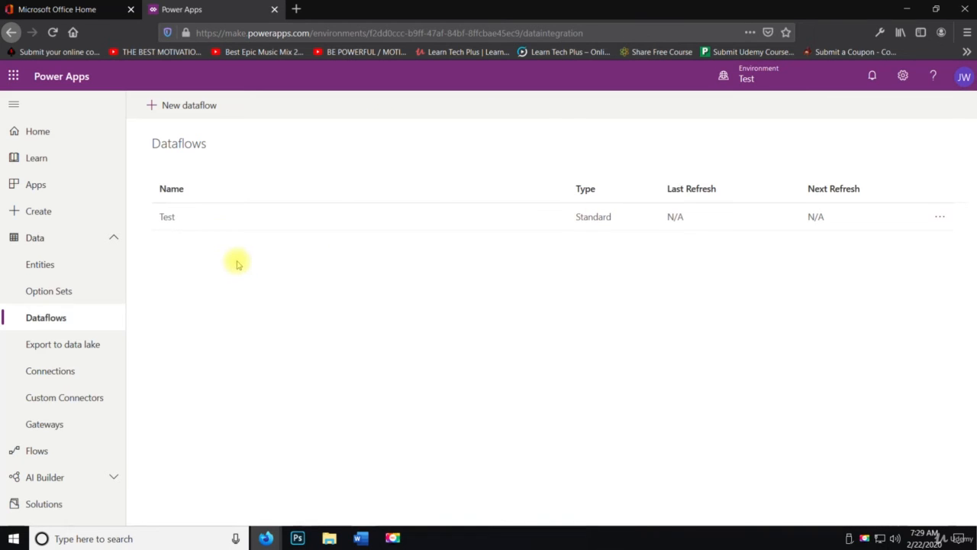
Step: Examine the storage account requirements and fields for a new link to a data lake, without creating the link
click(87, 343)
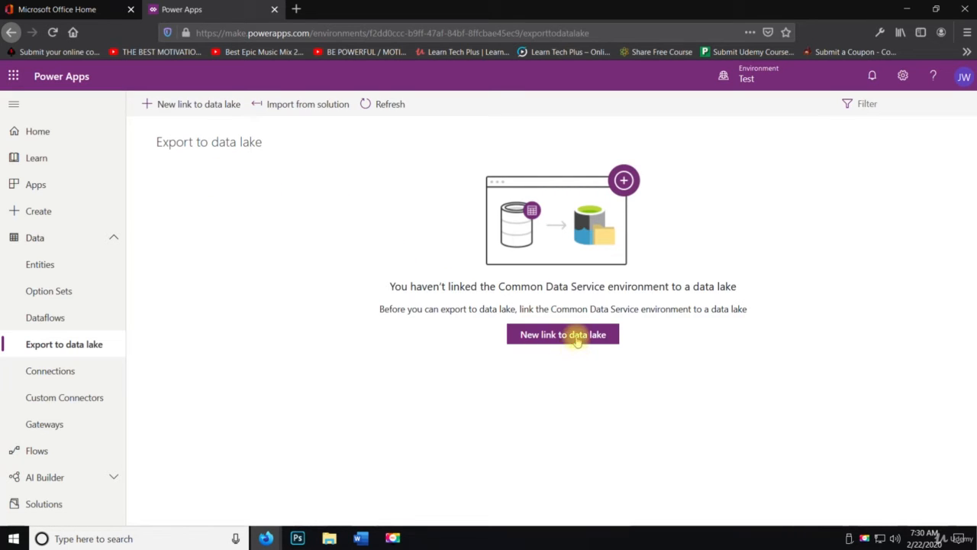
click(196, 103)
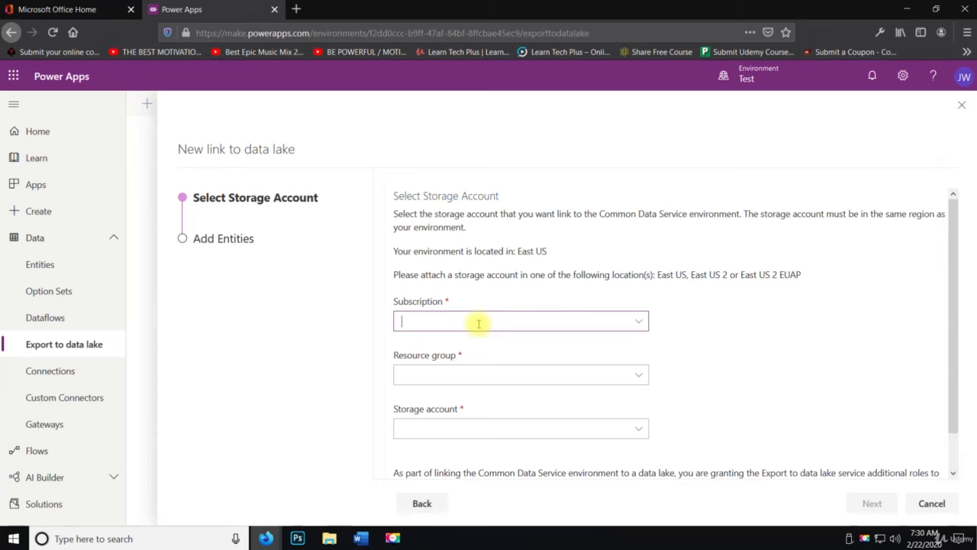
click(637, 321)
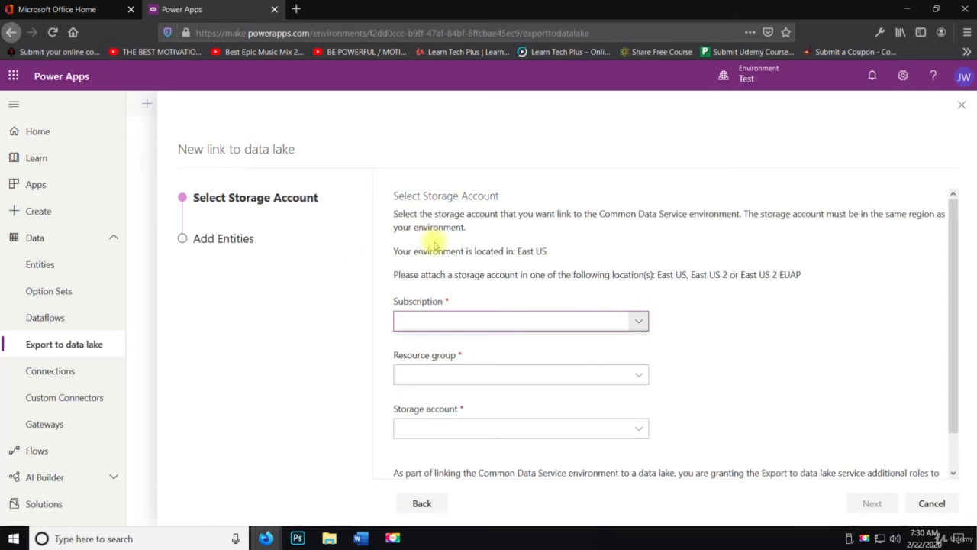
scroll(536, 244, down, 1)
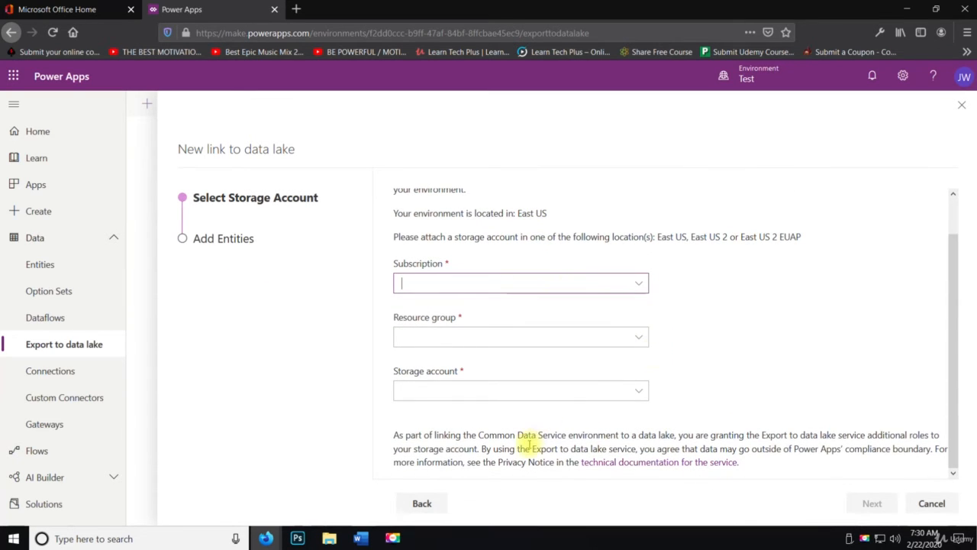
scroll(416, 260, up, 1)
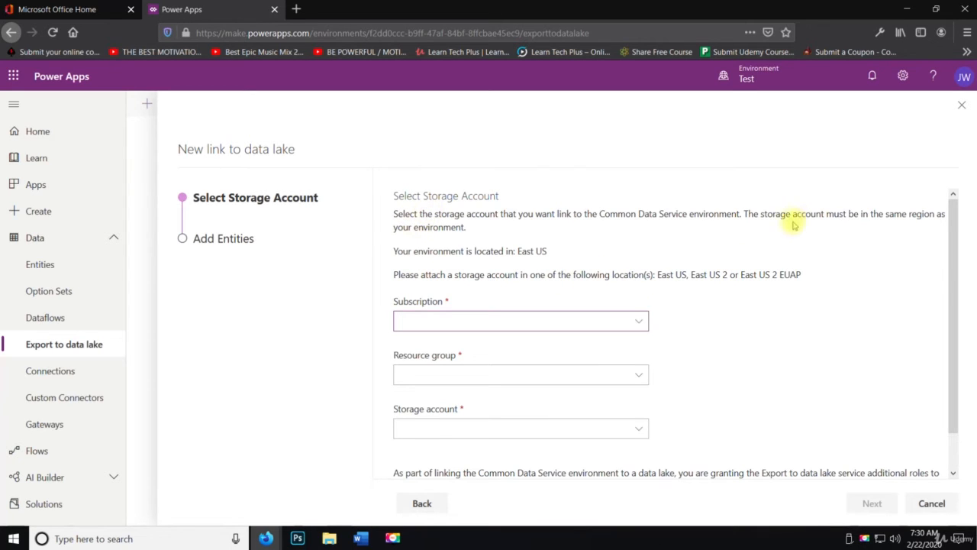
scroll(664, 229, down, 2)
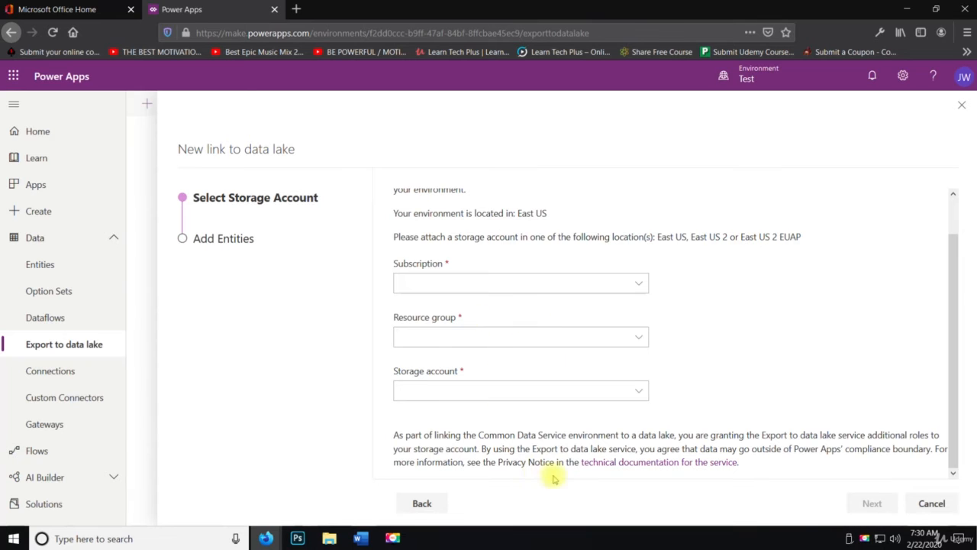
click(422, 503)
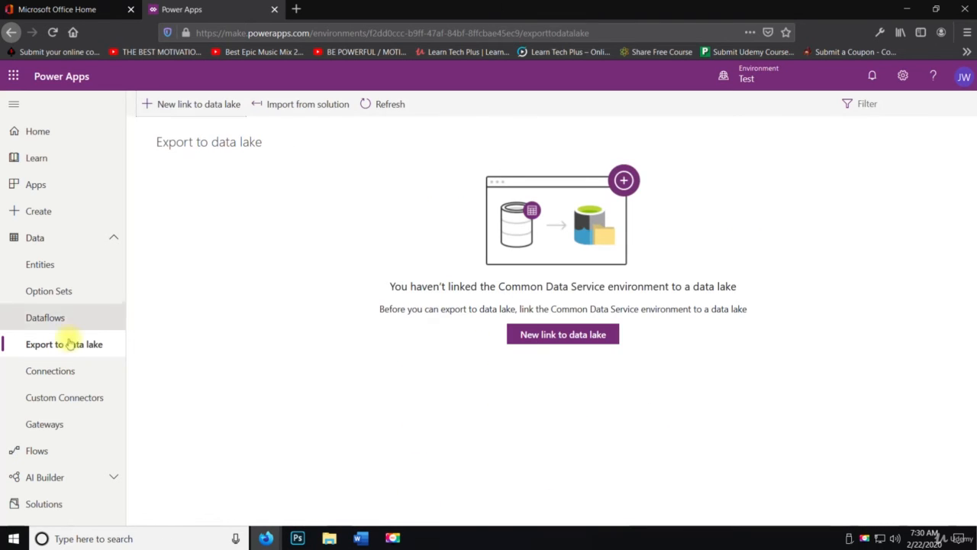
Step: Examine the connectors available for a new connection and read the Dynamics 365 description without creating the connection
click(63, 371)
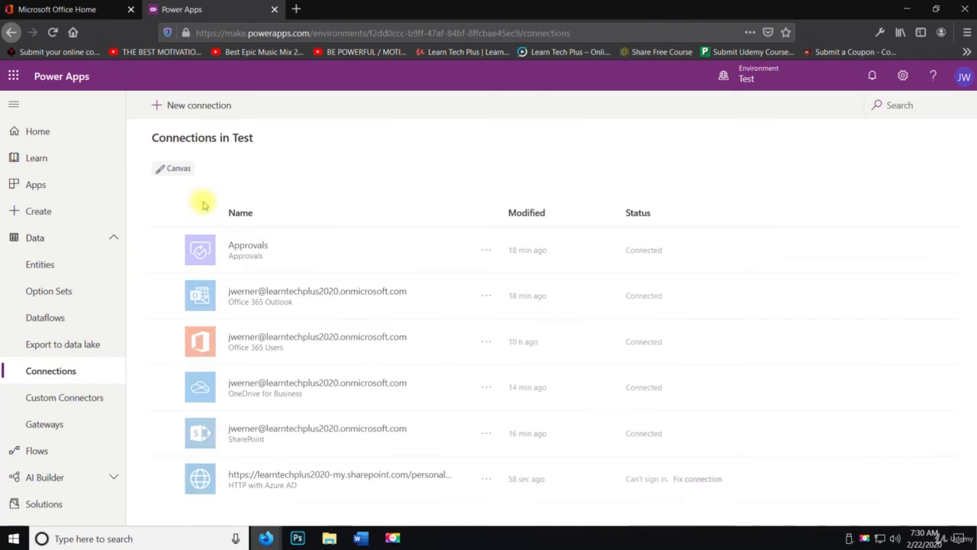
click(165, 107)
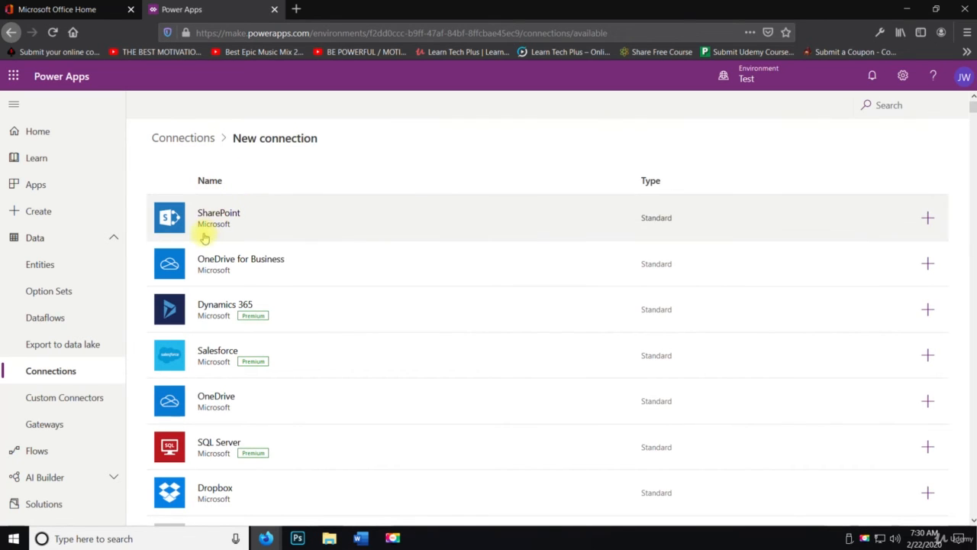
scroll(205, 238, down, 2)
scroll(240, 283, up, 2)
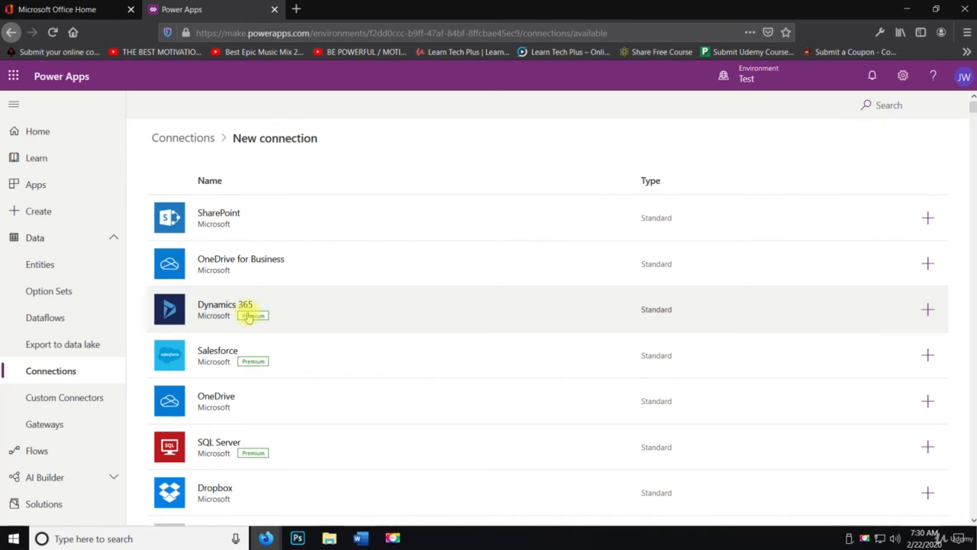
click(248, 318)
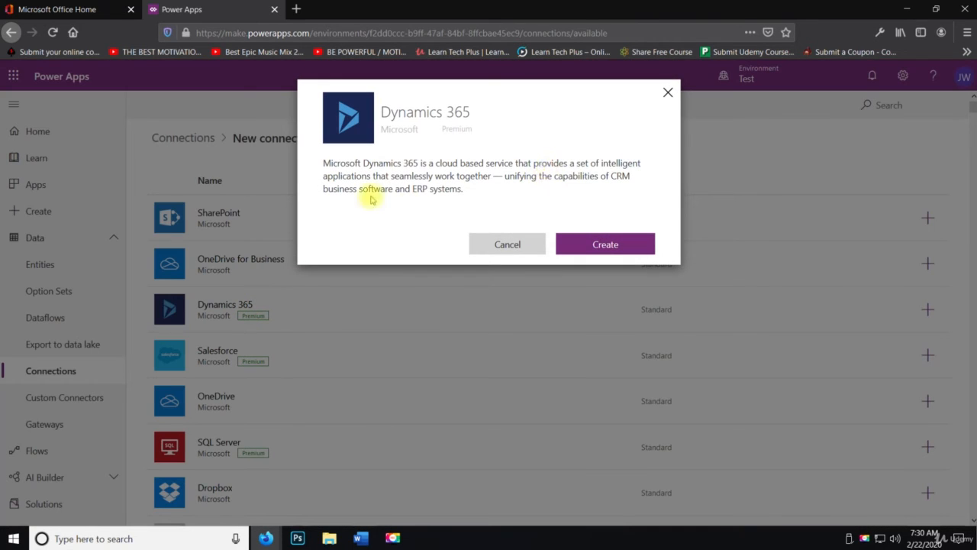
click(500, 243)
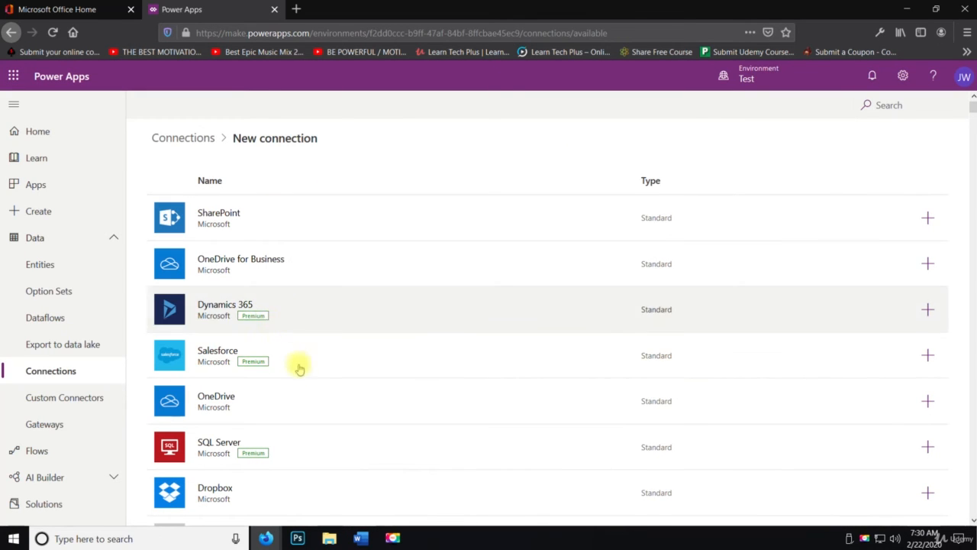
Step: Try to create a OneDrive connection as far as the Microsoft sign-in, and cancel it without signing in
scroll(484, 273, down, 3)
click(244, 193)
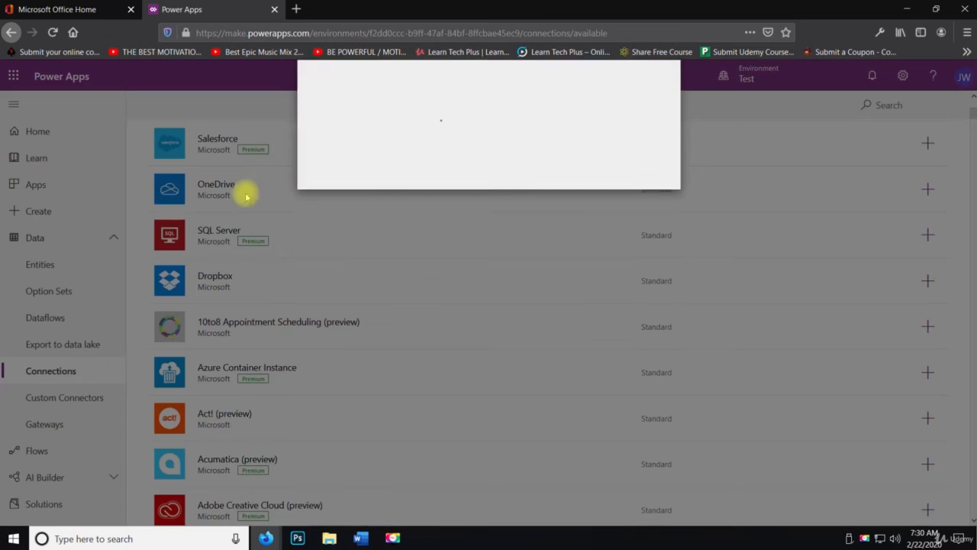
click(593, 229)
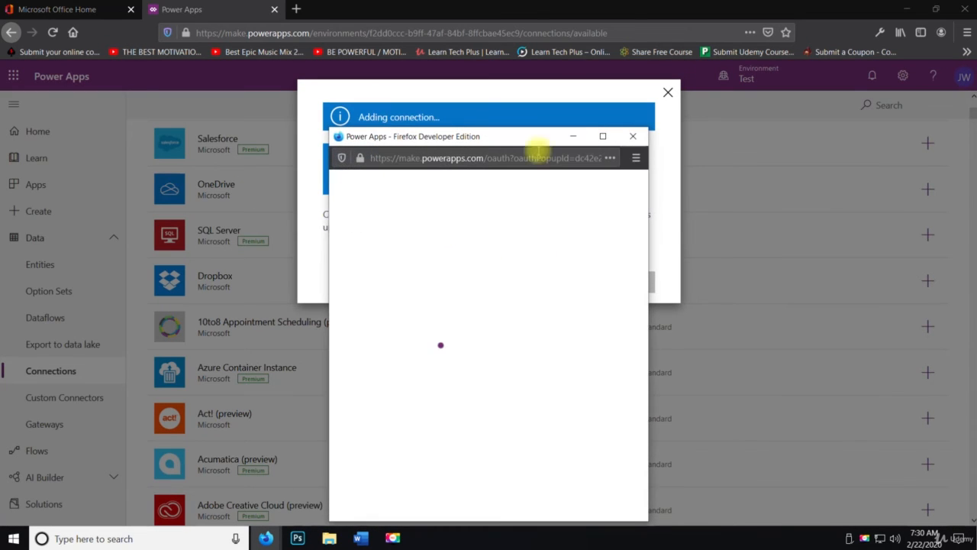
drag(548, 142, 535, 108)
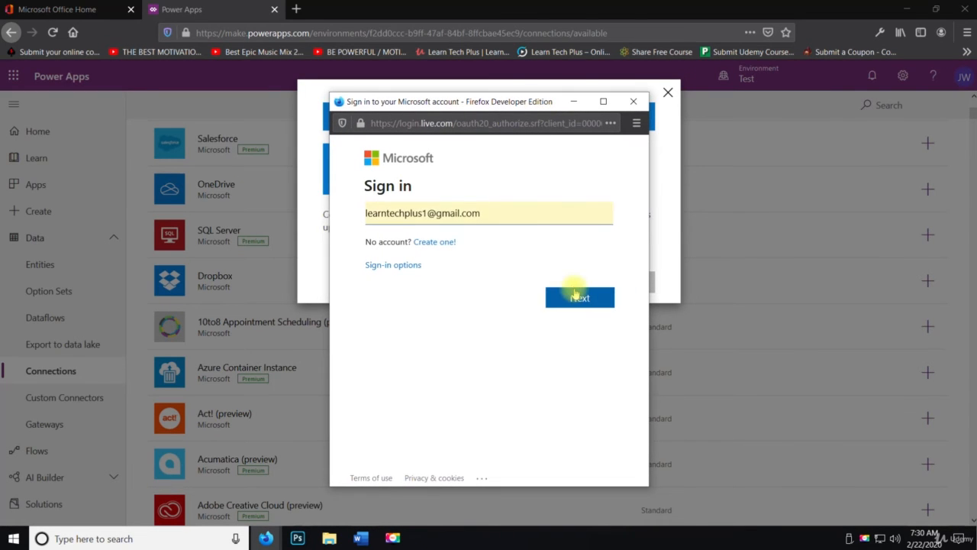
click(633, 101)
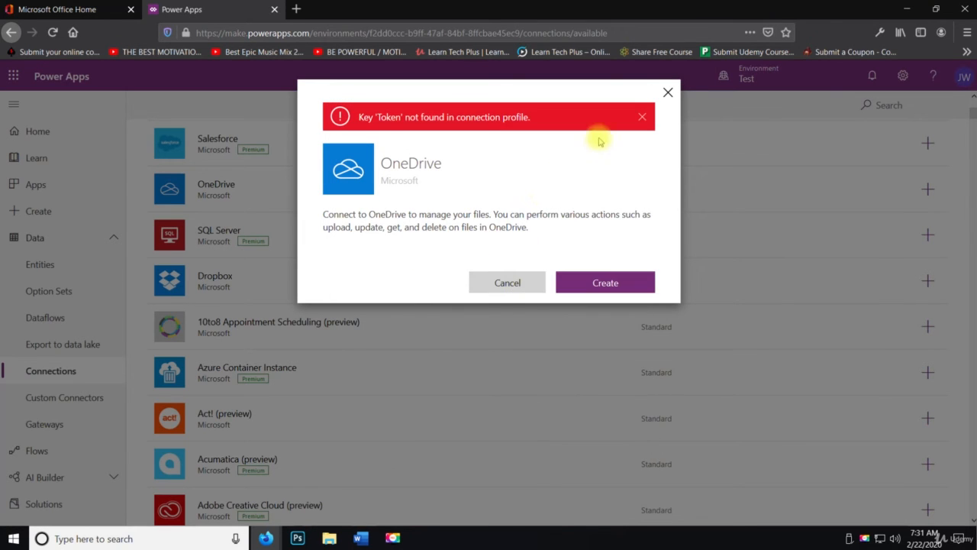
click(503, 283)
scroll(317, 292, down, 3)
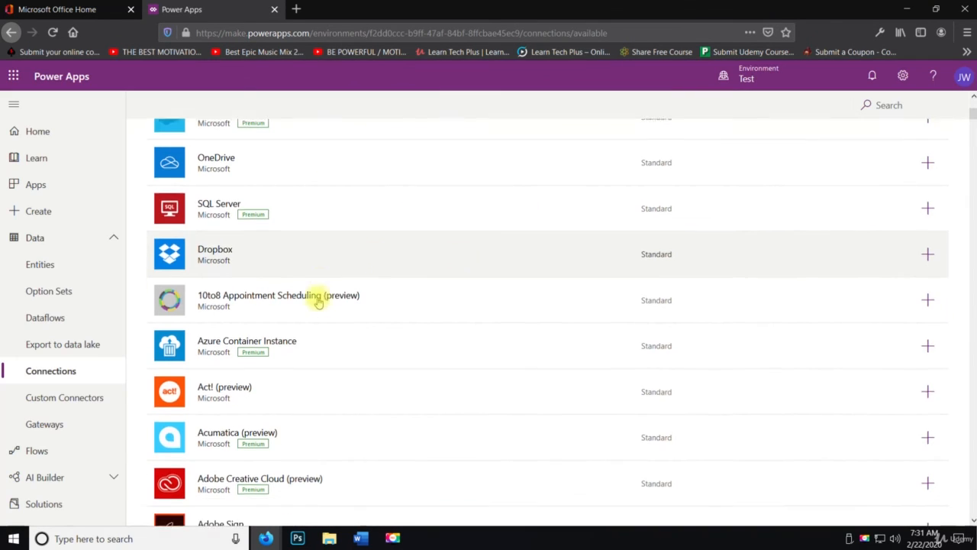
Step: Examine the custom connectors page and the options for creating or importing a new custom connector, without choosing one
click(63, 398)
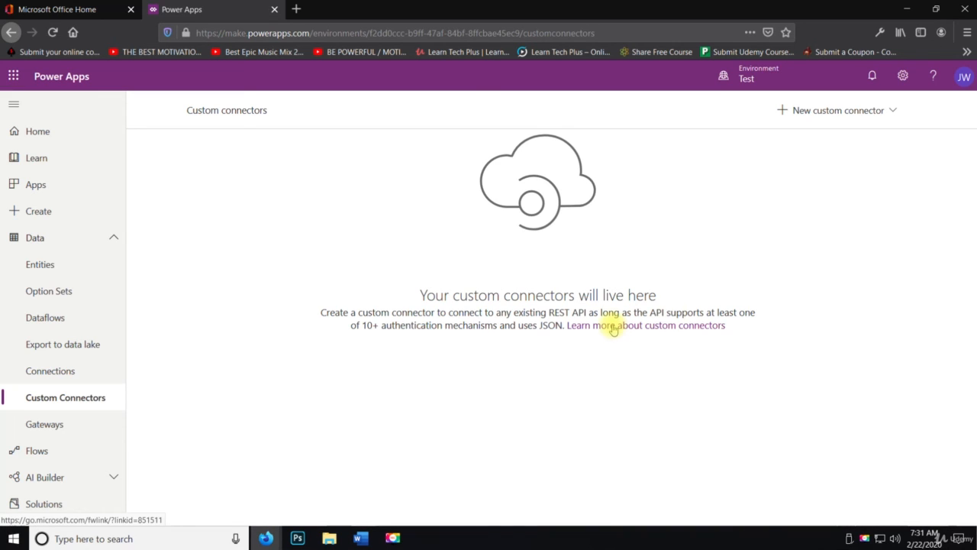
click(858, 121)
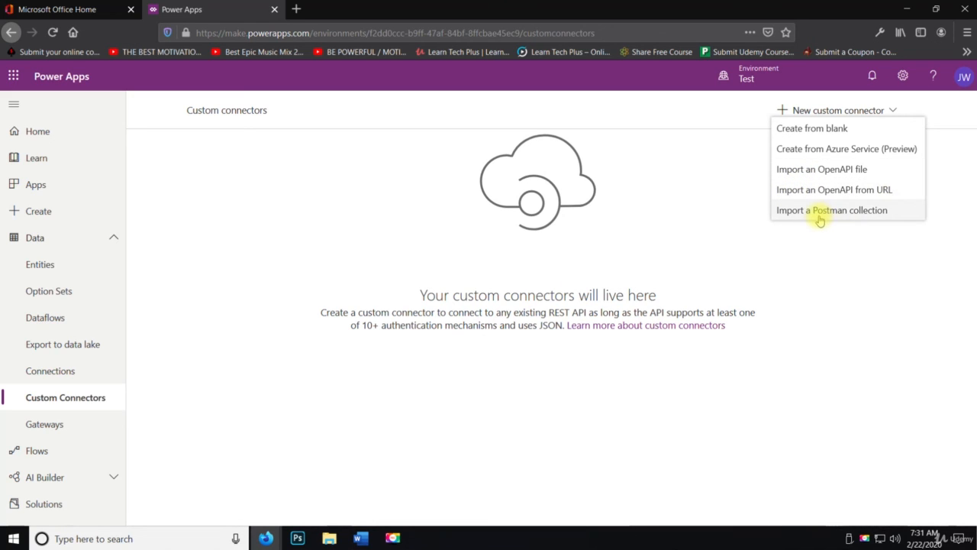
click(861, 248)
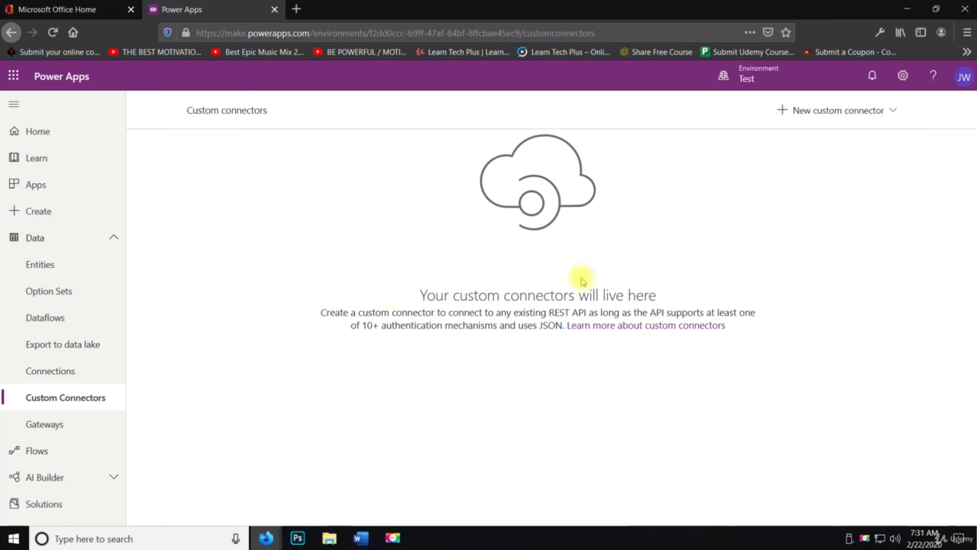
Step: Examine the gateways page and the new gateway's download page for the On-Premises Data Gateway, and return without downloading it
click(79, 431)
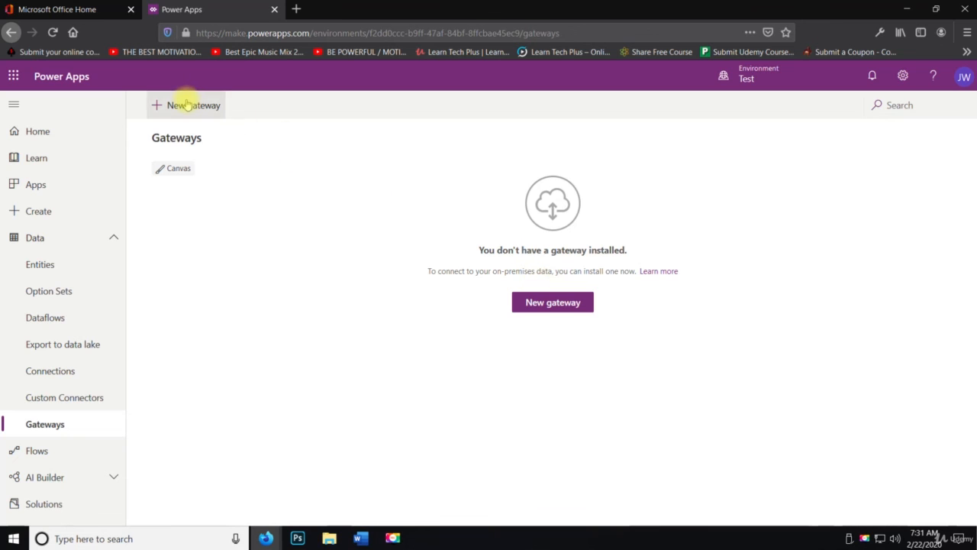
click(188, 105)
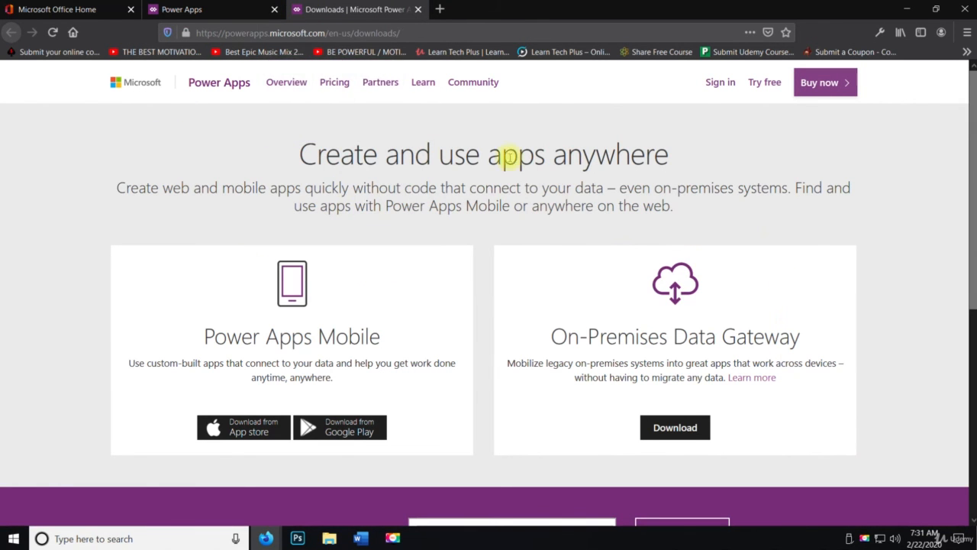
click(417, 9)
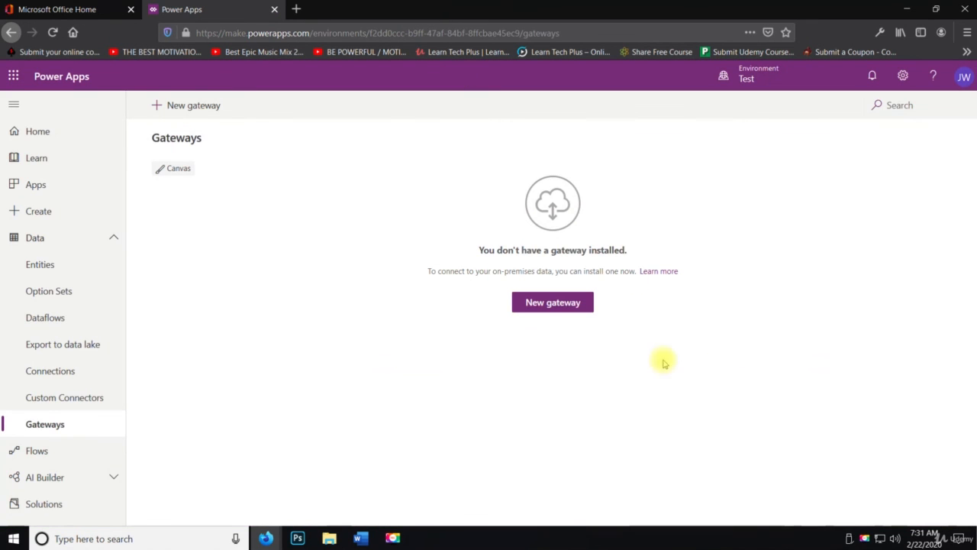